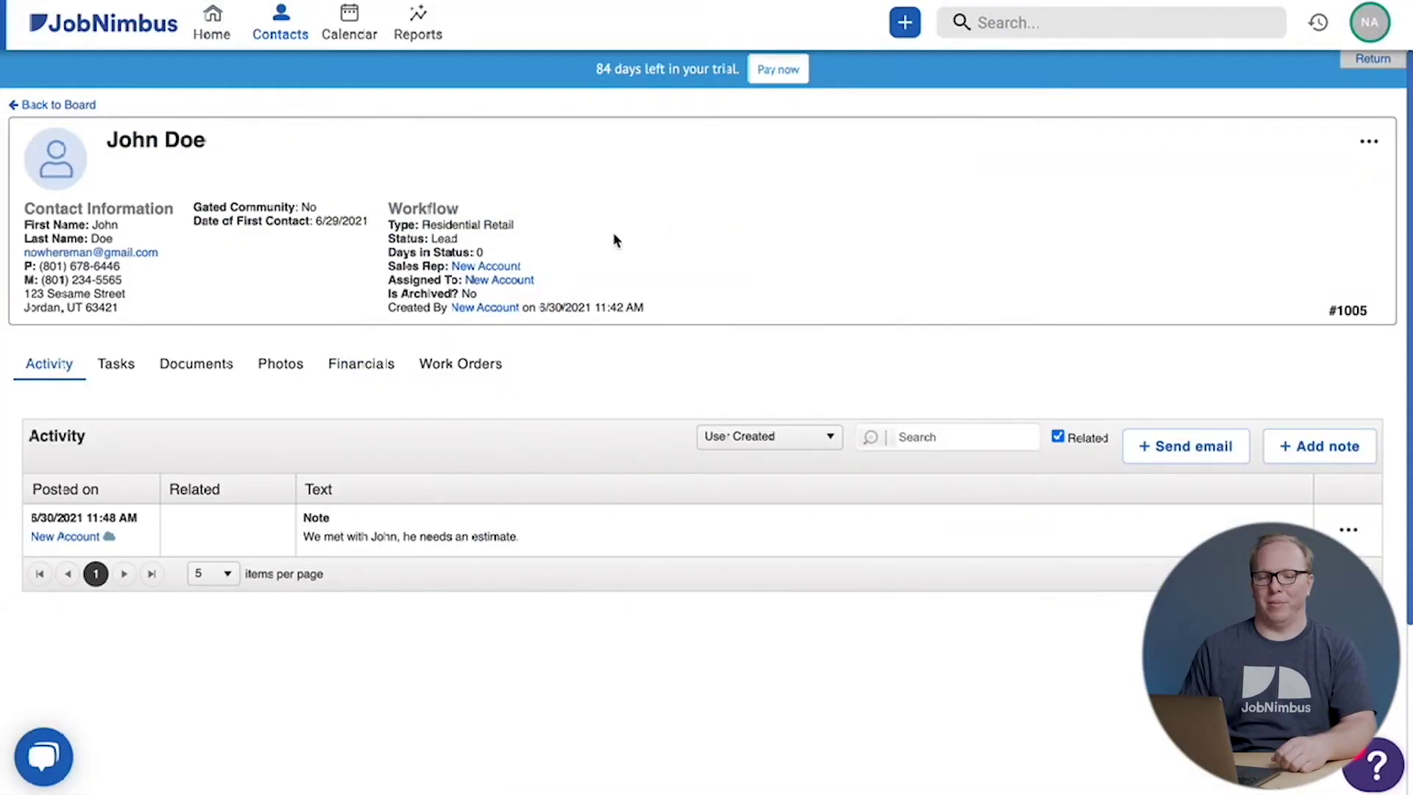
Step: Drag John Doe's card from Leads to Appt Scheduled on the Sales board and open his contact
click(58, 107)
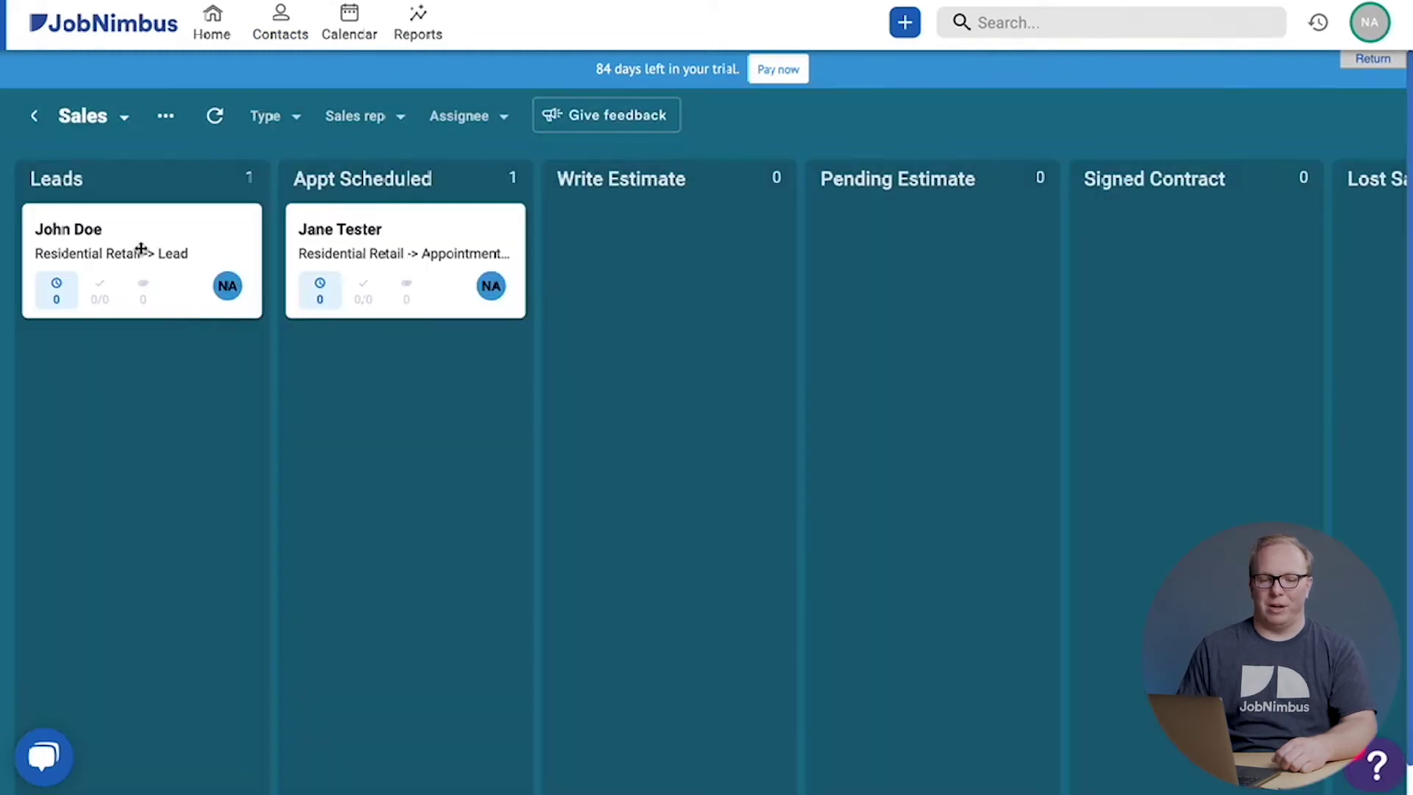
drag(140, 247, 394, 381)
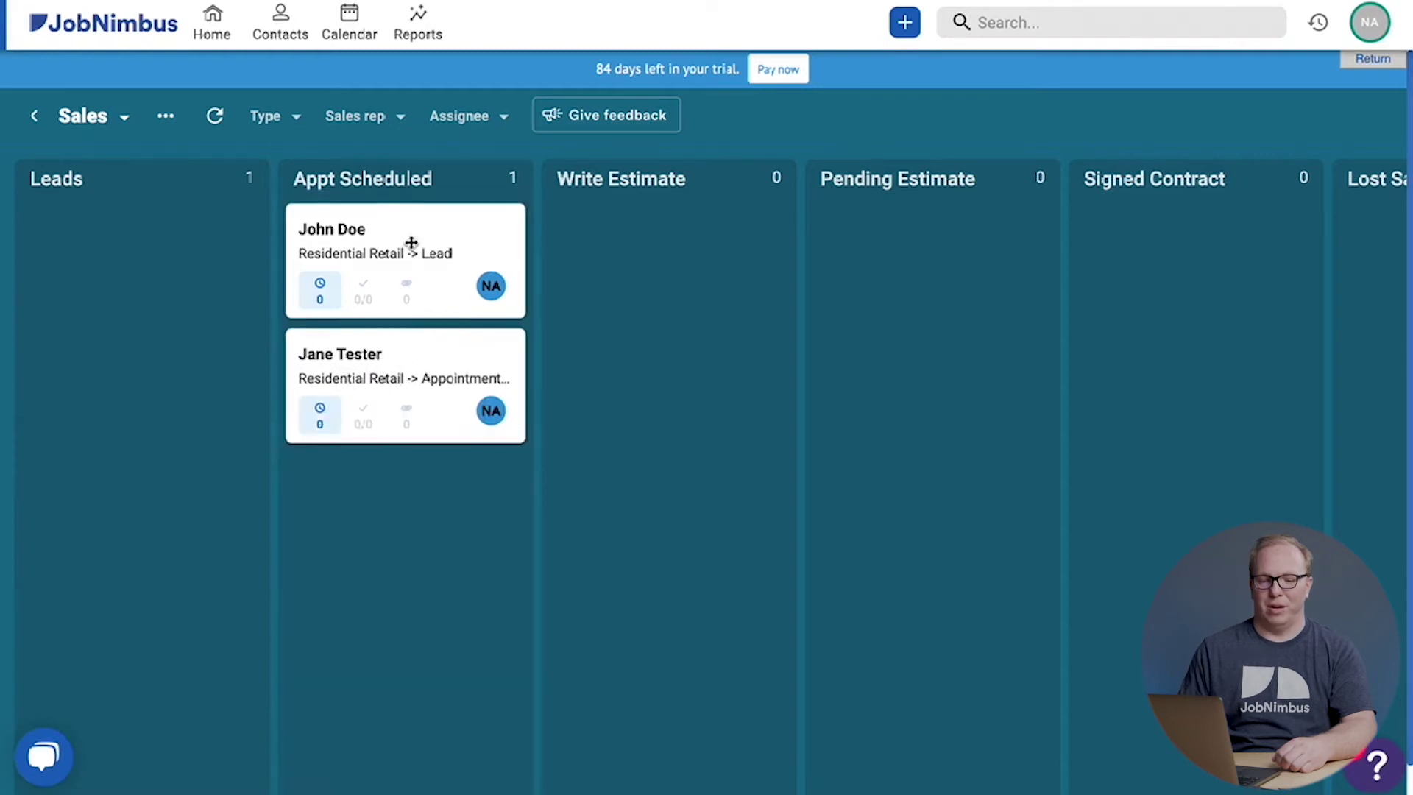
click(409, 243)
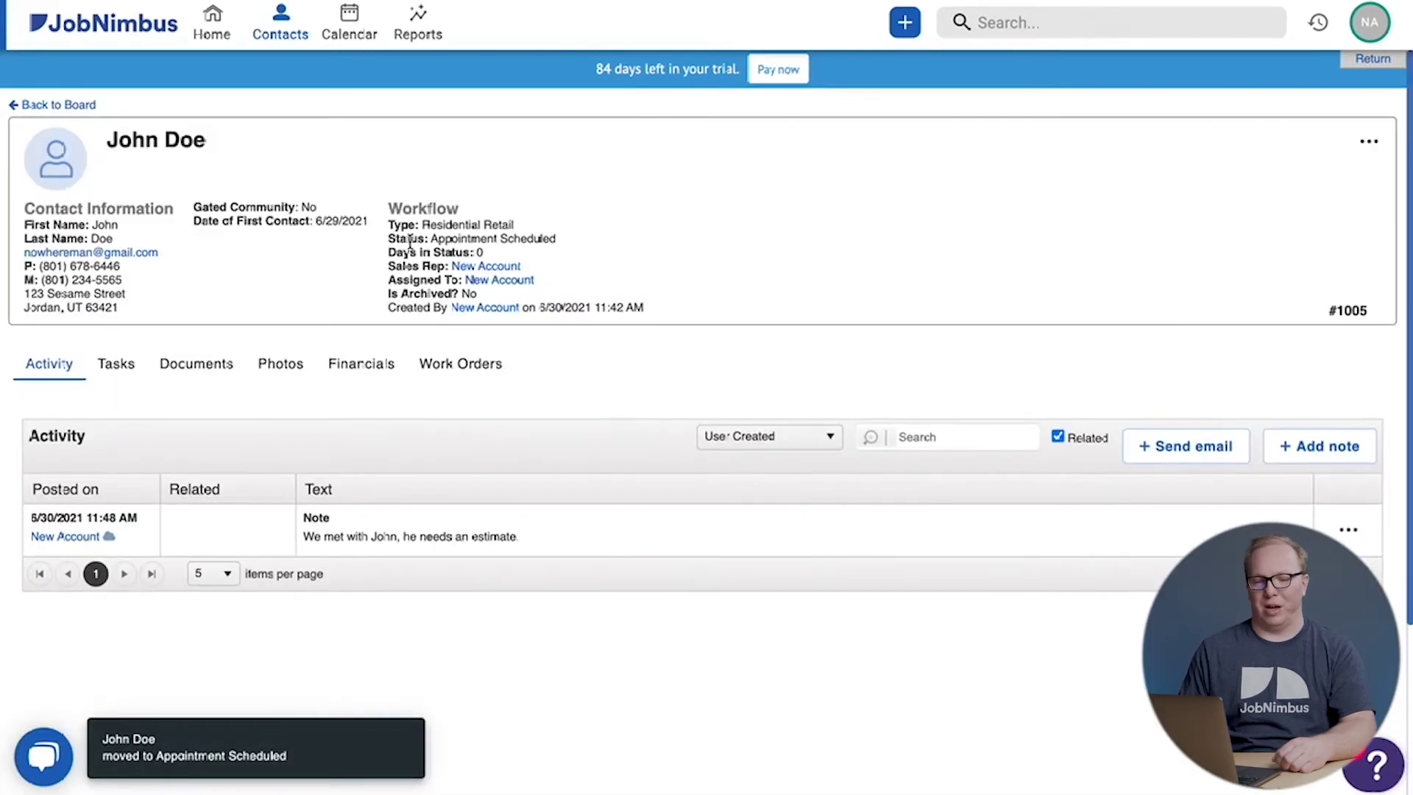
Step: Check John Doe's empty Tasks list, cancel the quick-create task form, and start a new task for him
click(117, 367)
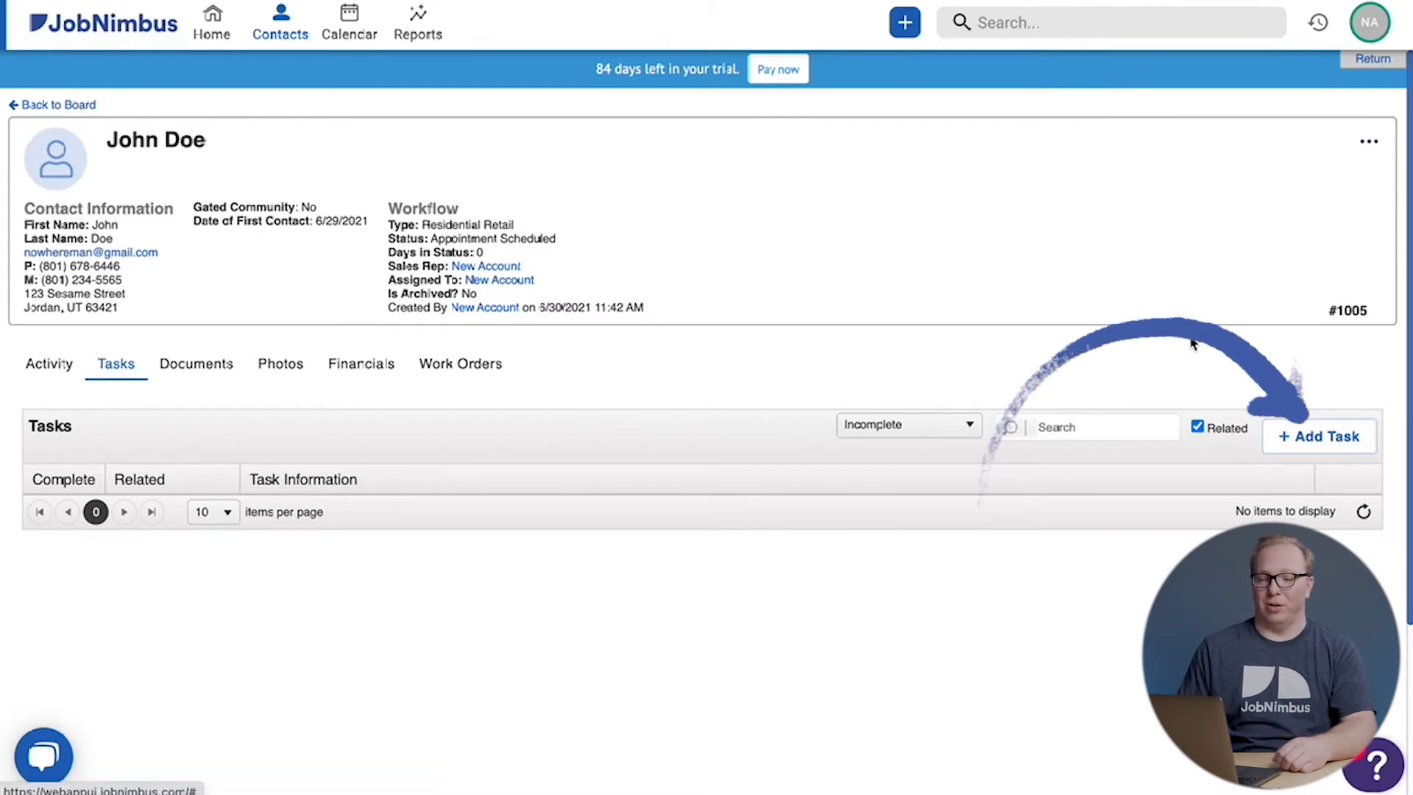
click(907, 26)
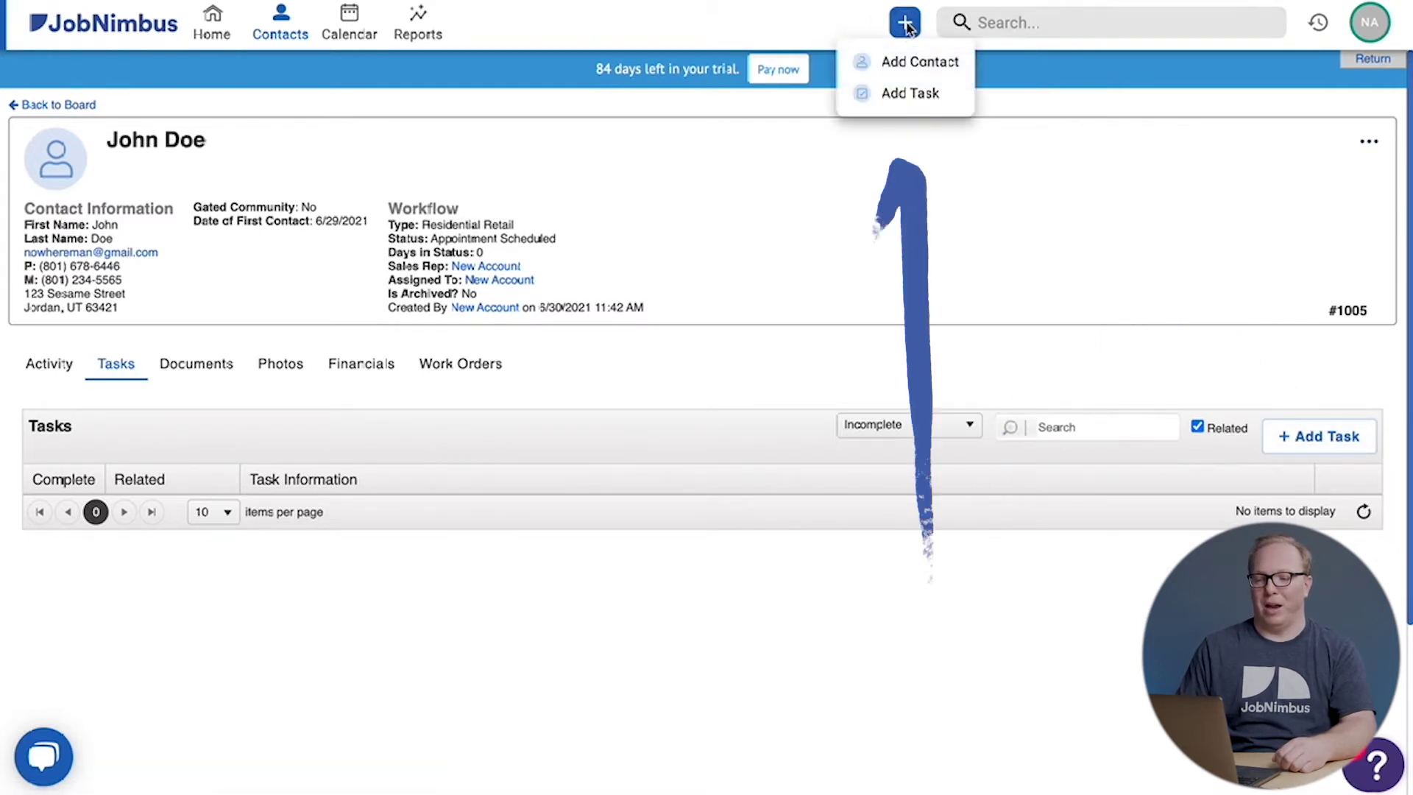
click(909, 96)
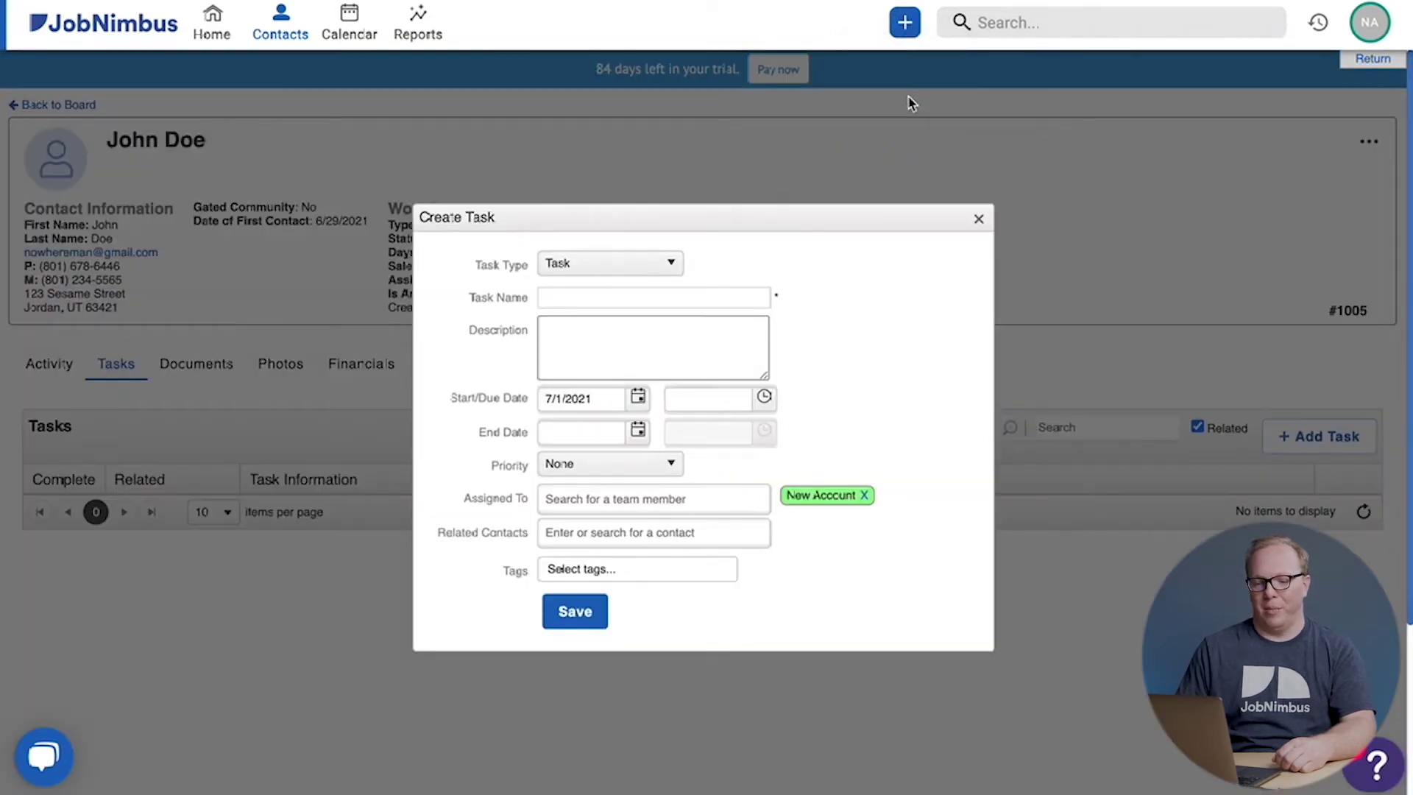
click(583, 531)
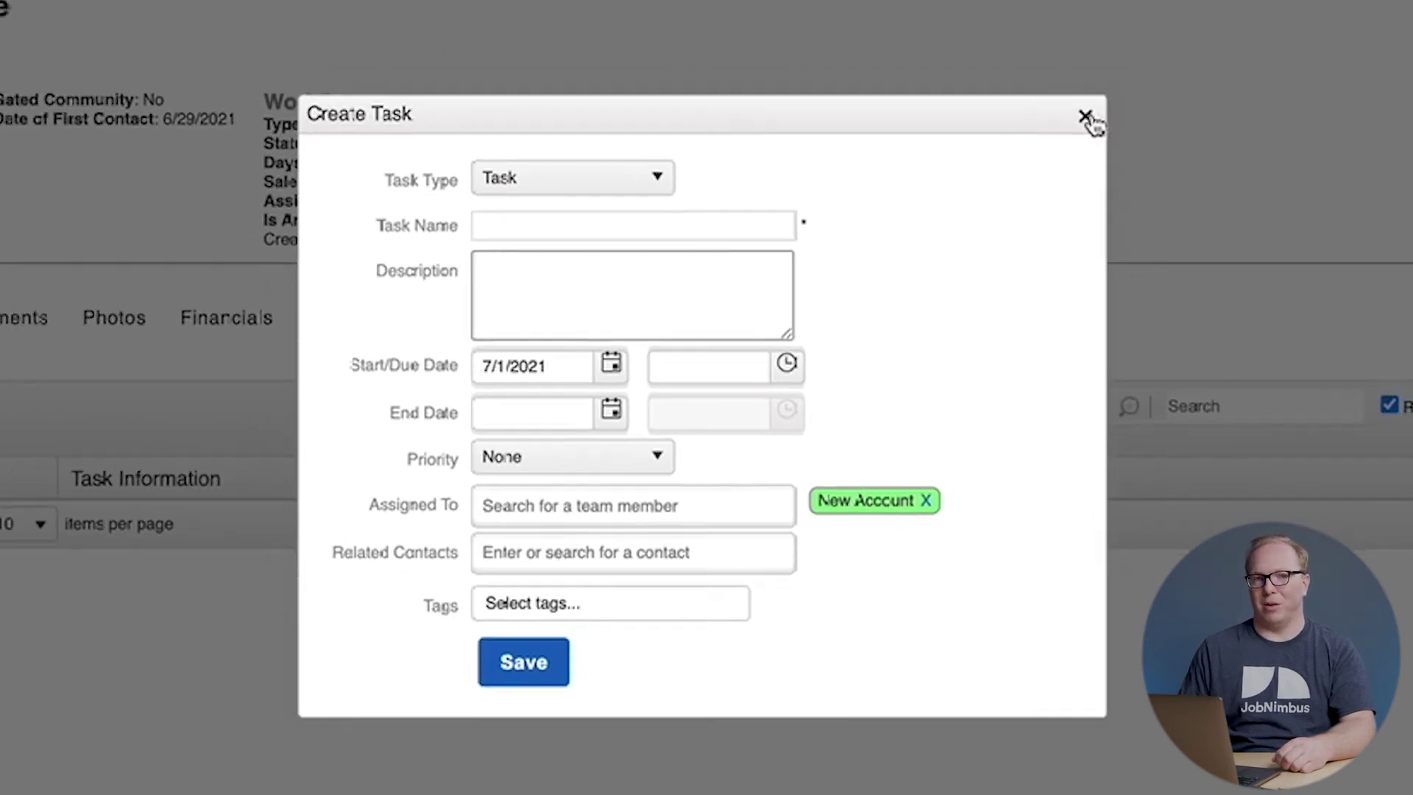
click(1086, 118)
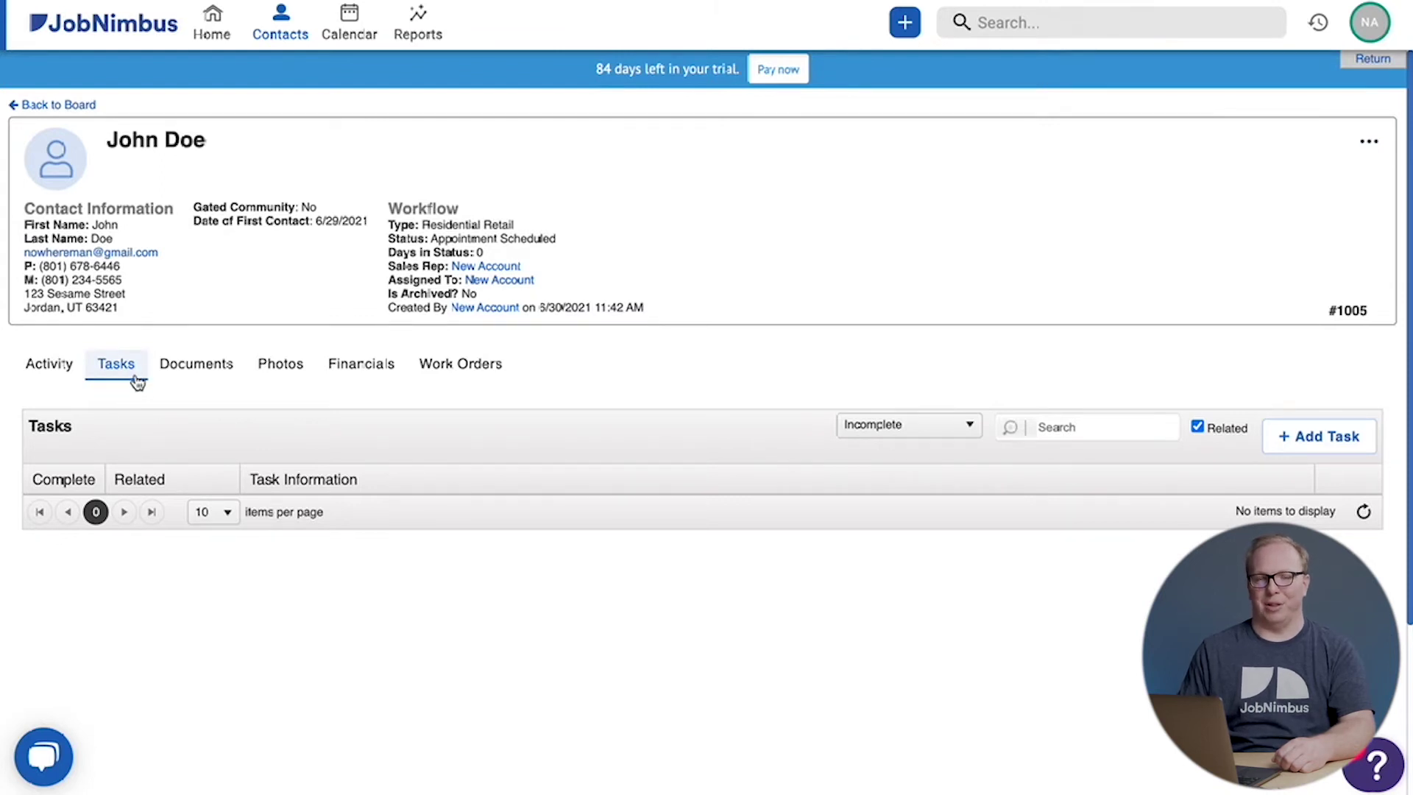
click(1321, 446)
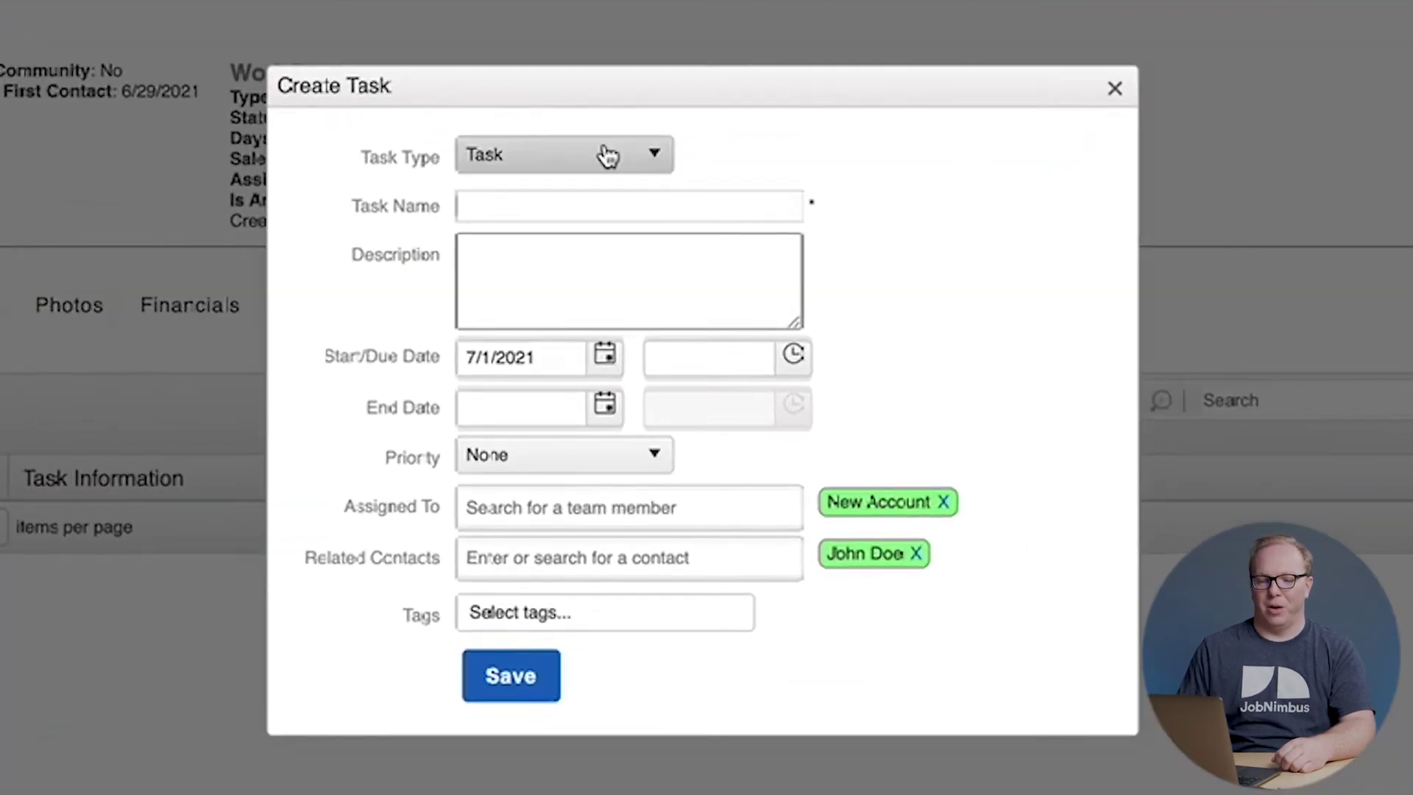
Step: Make the task an Appointment named 'First Appointment'
click(605, 152)
click(498, 313)
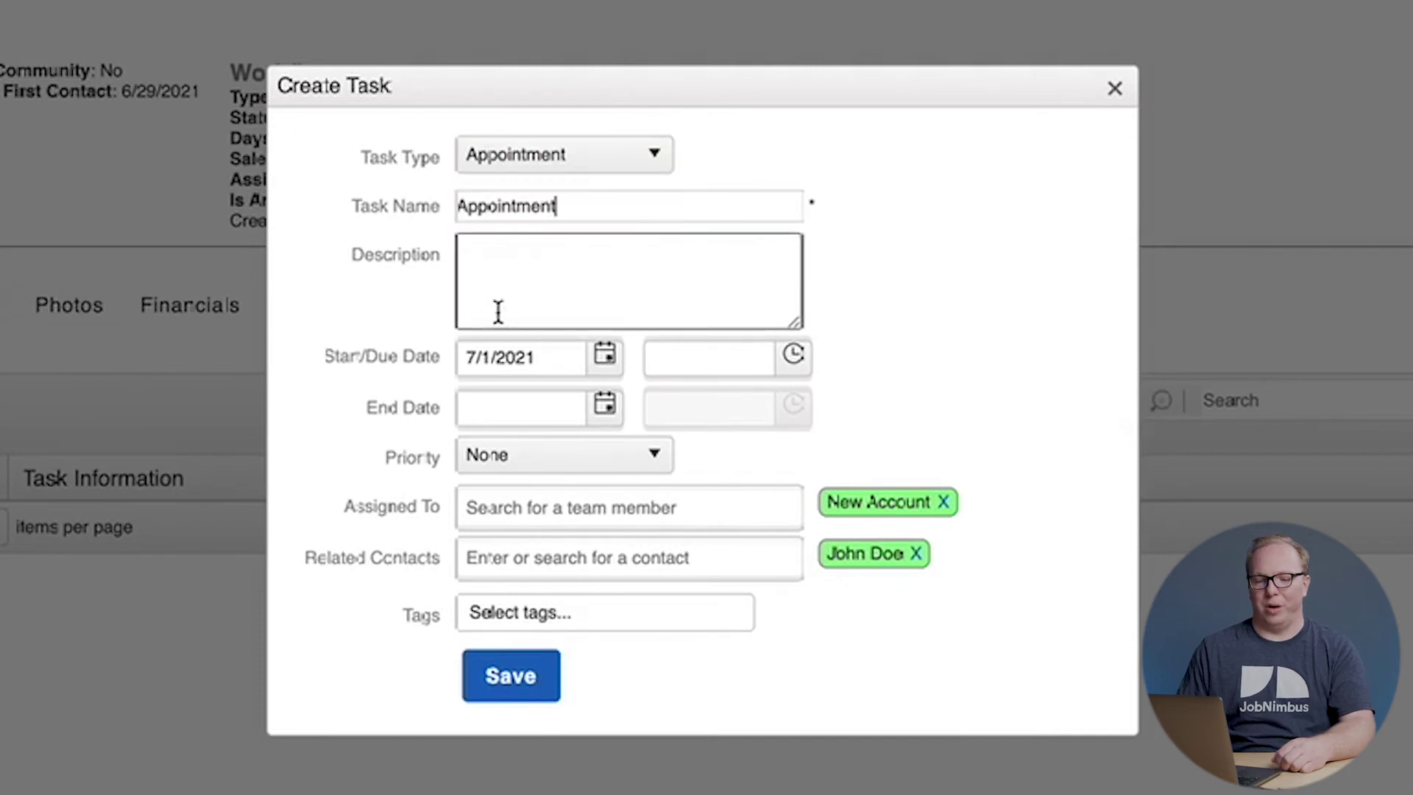
click(461, 206)
text(Firs)
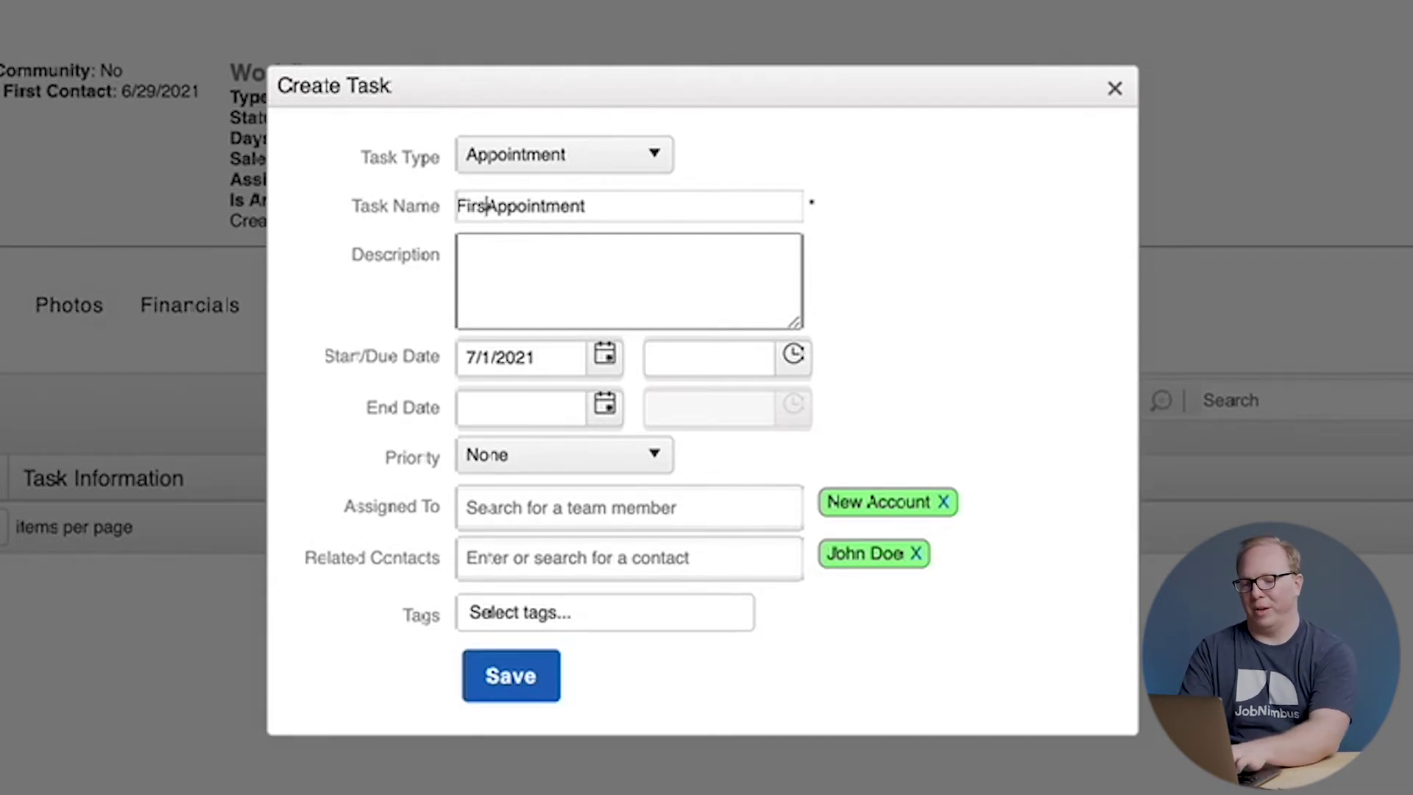
text(t)
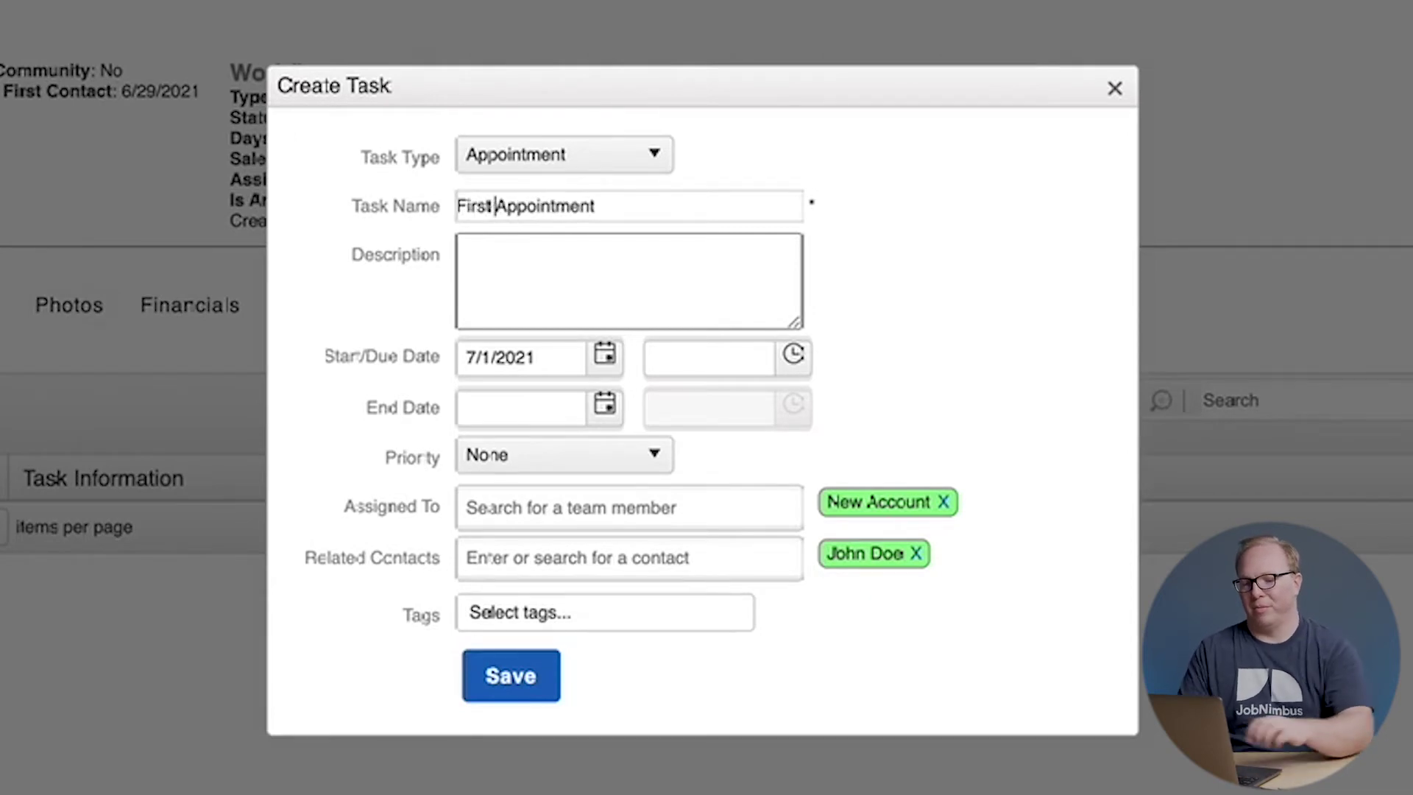
Step: Schedule it on 7/5/2021 from 10:30 AM to 11:00 AM
click(604, 361)
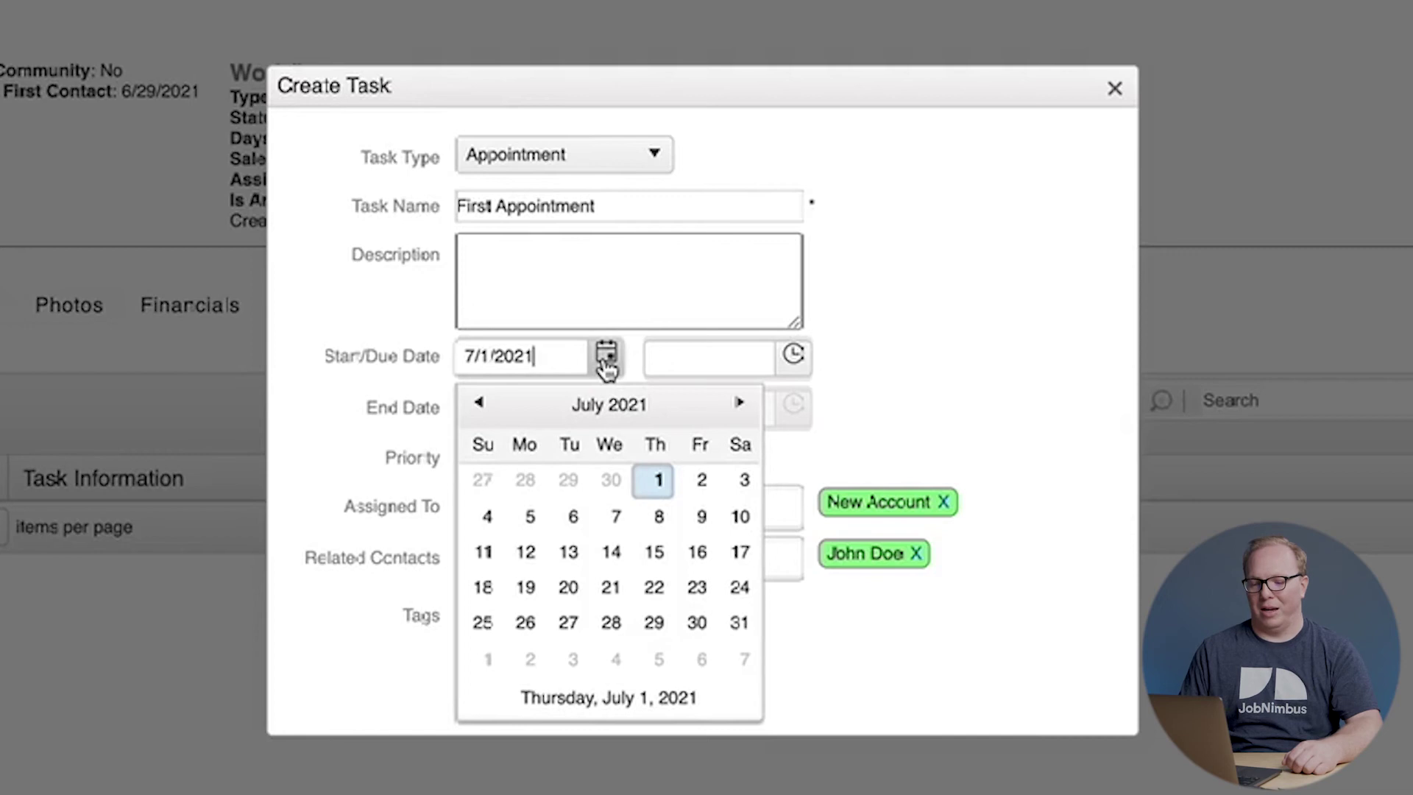
click(529, 517)
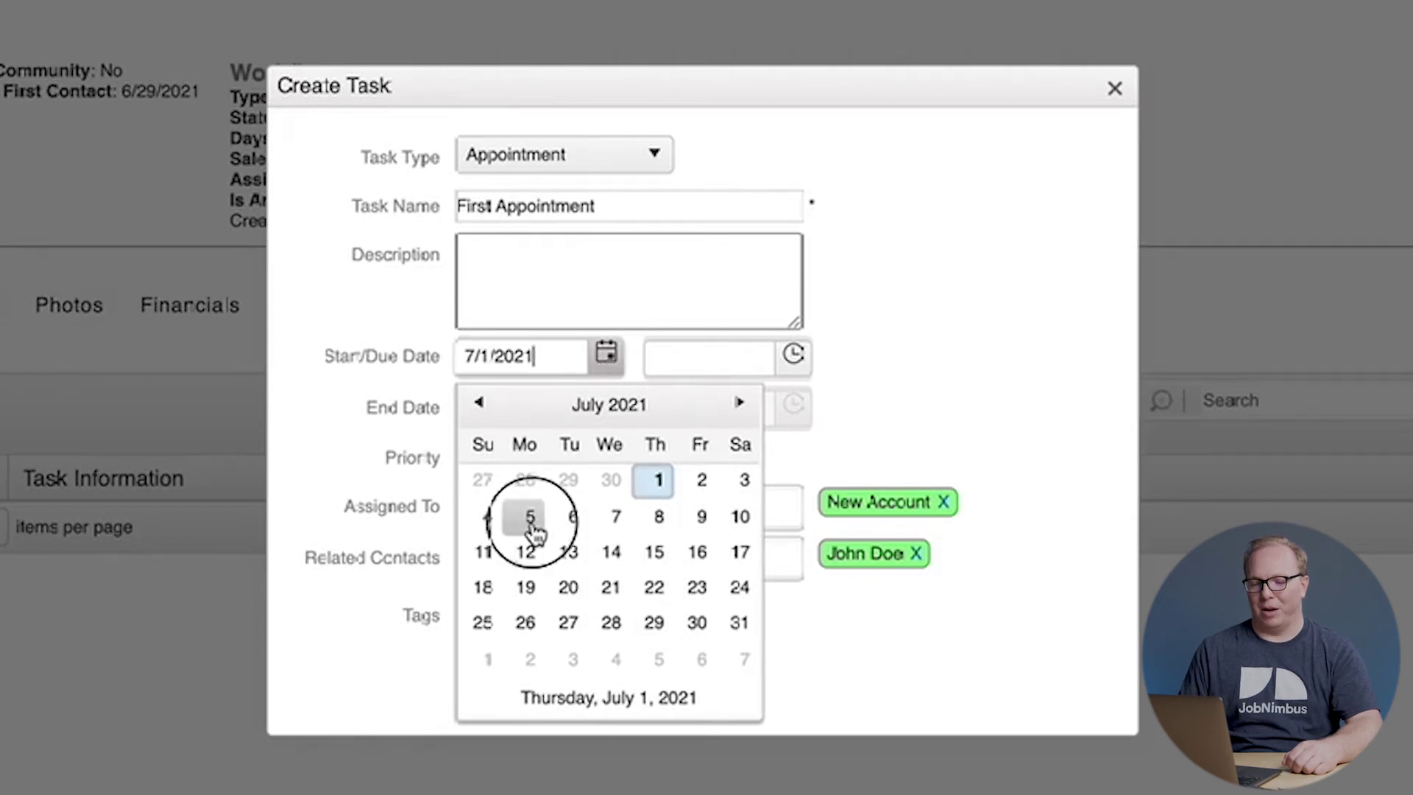
click(792, 359)
click(709, 666)
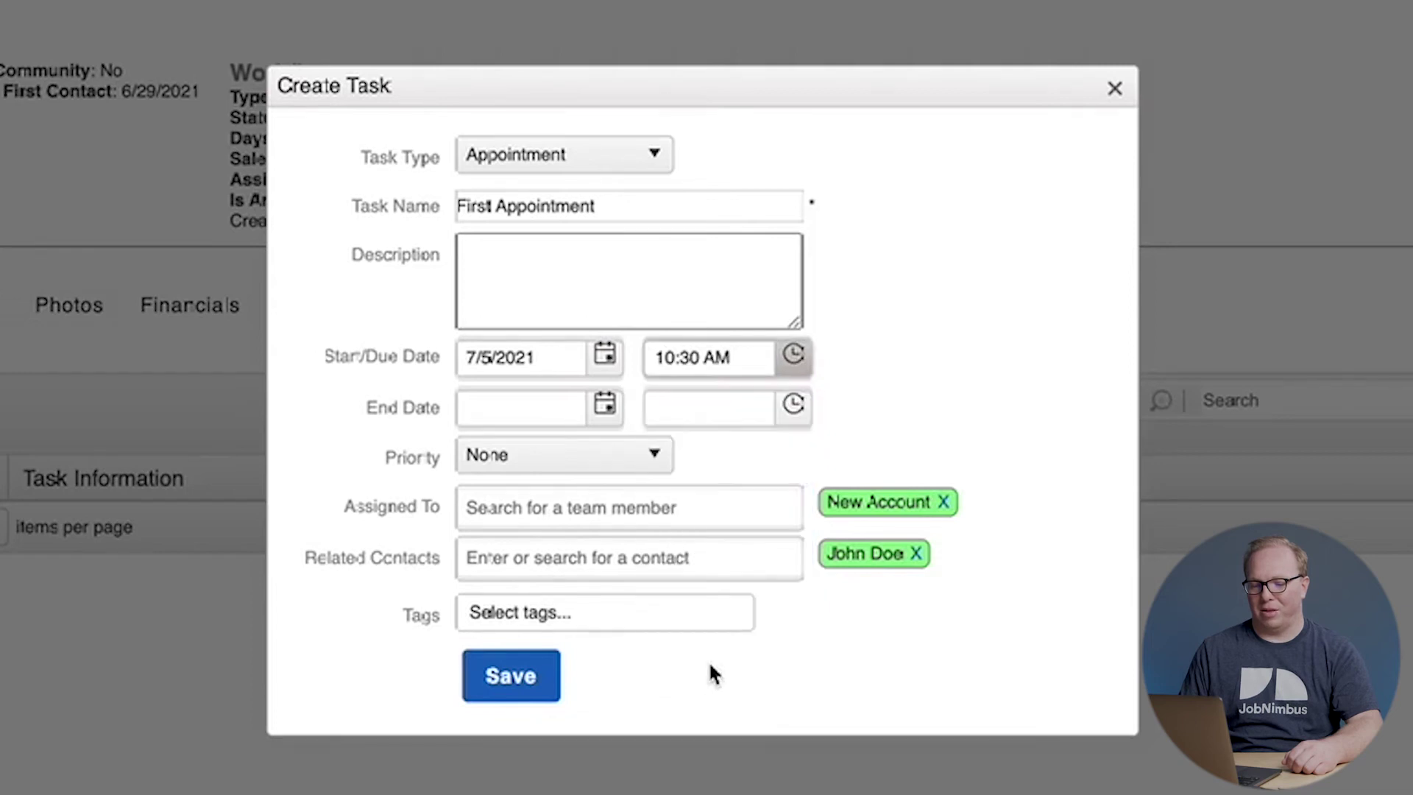
click(604, 406)
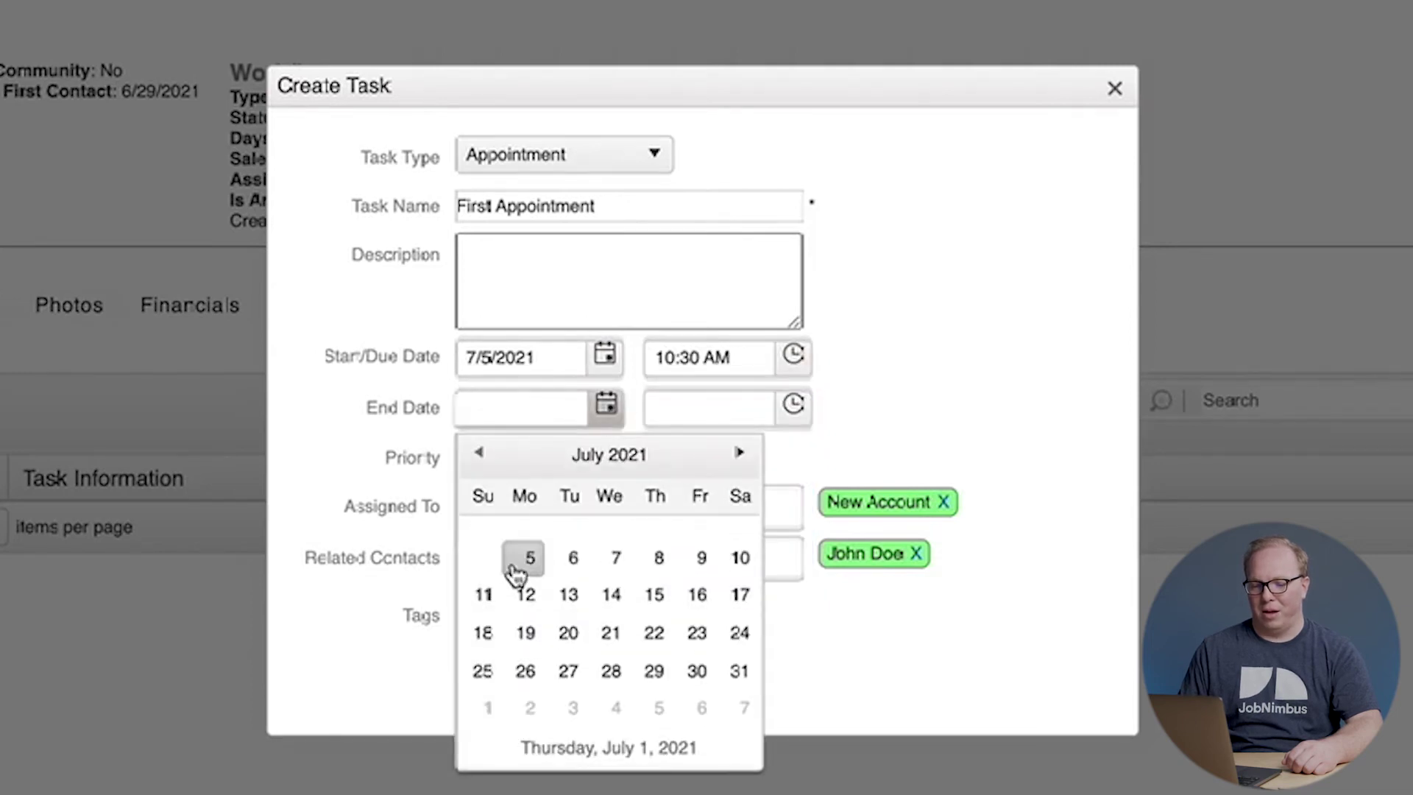
click(524, 559)
click(793, 404)
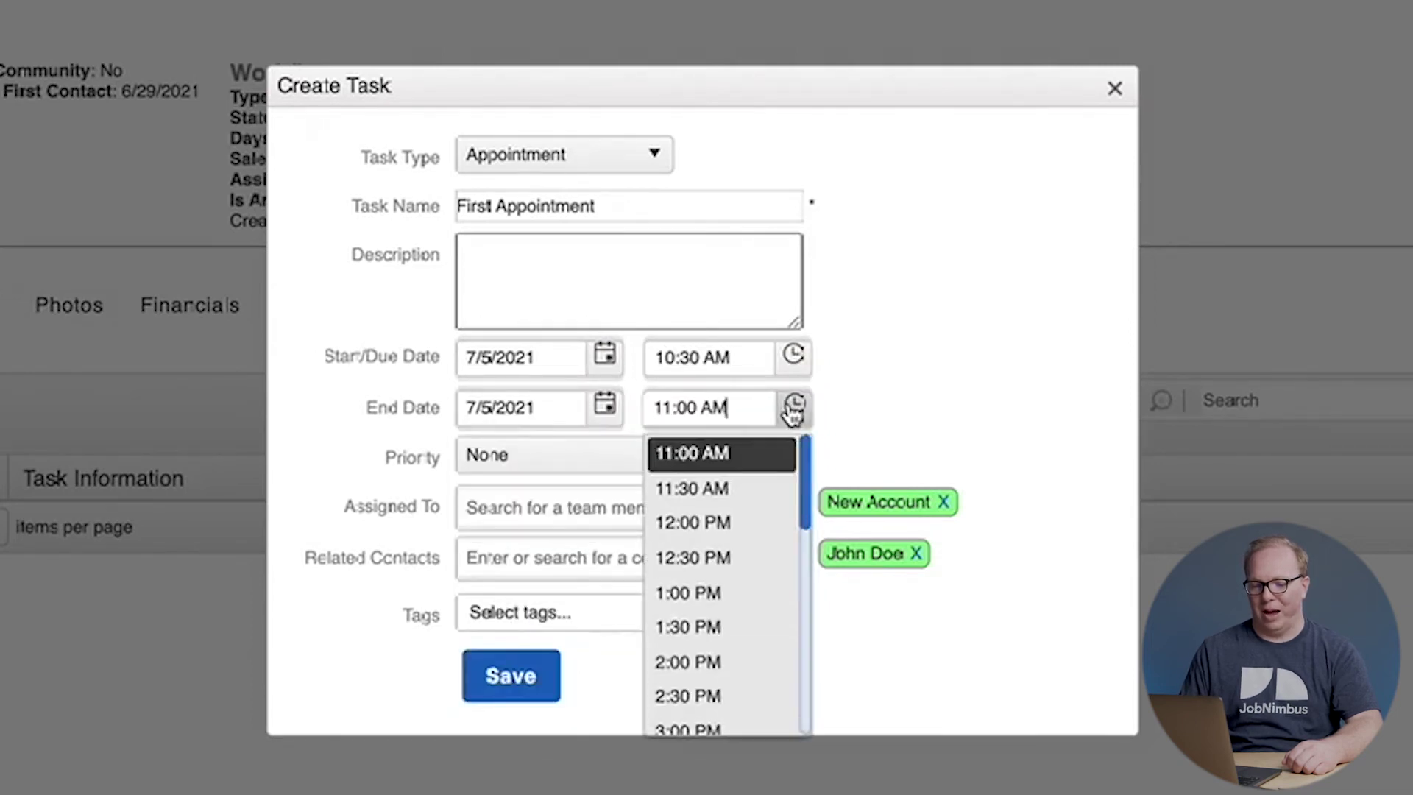
click(712, 456)
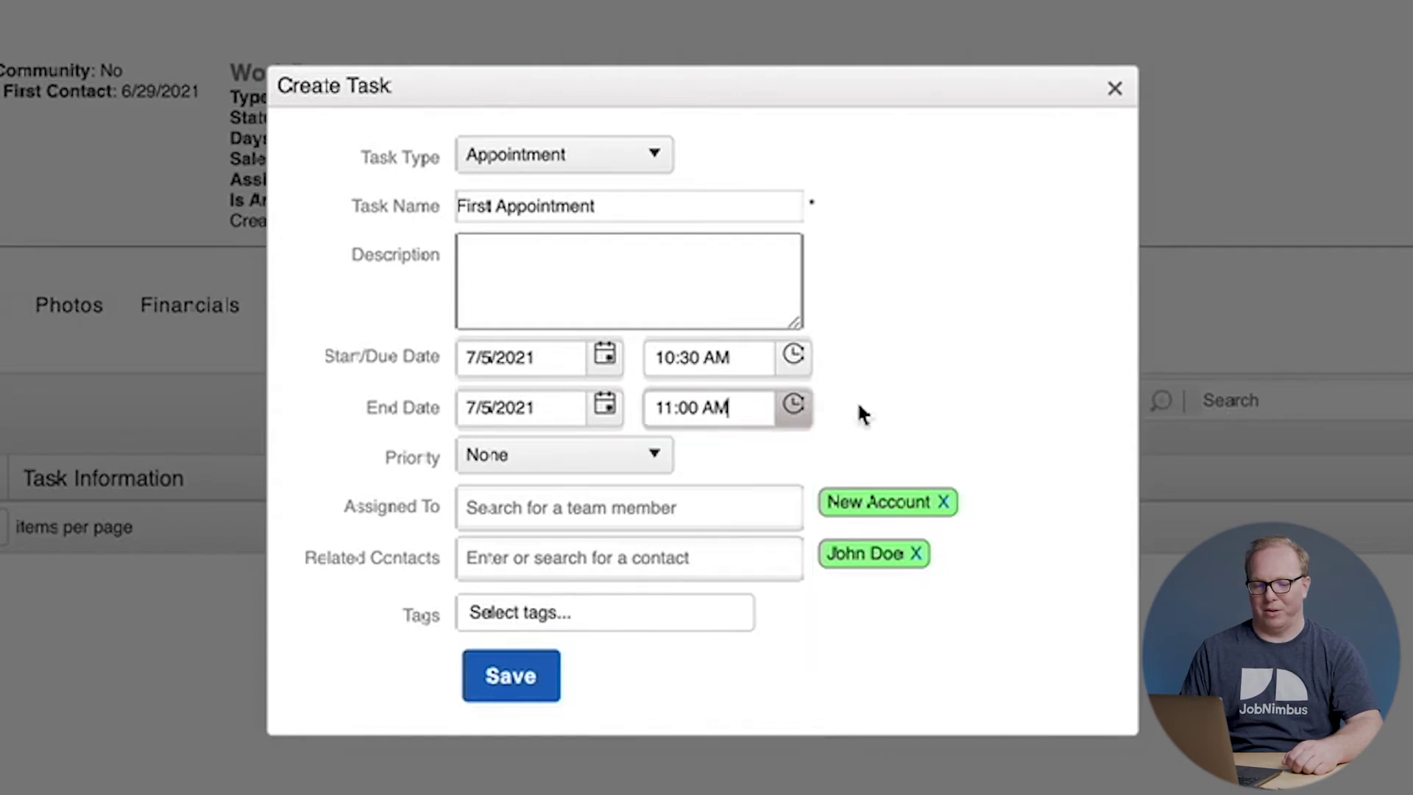
Step: Keep priority at None, assign the task to New Account, and save First Appointment
click(666, 474)
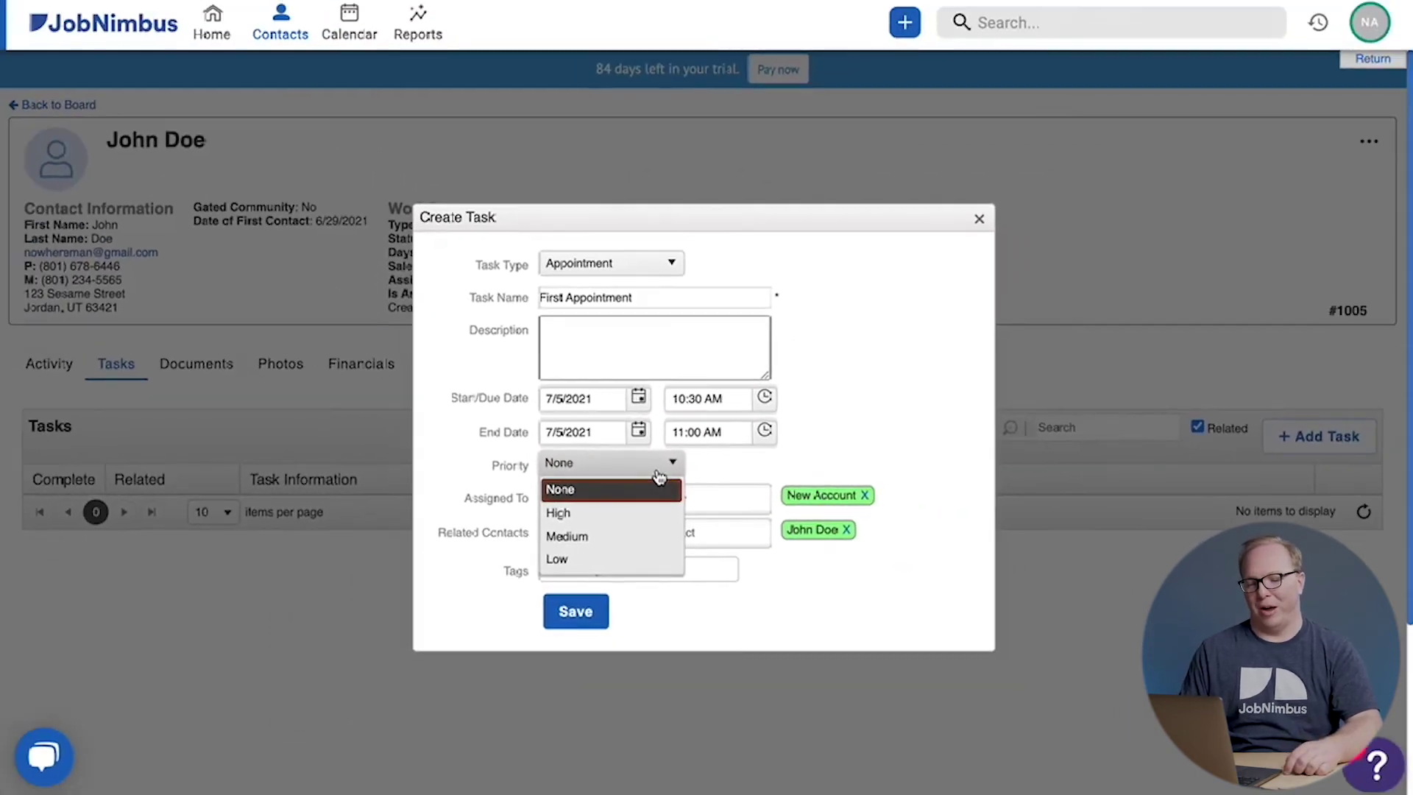
click(654, 473)
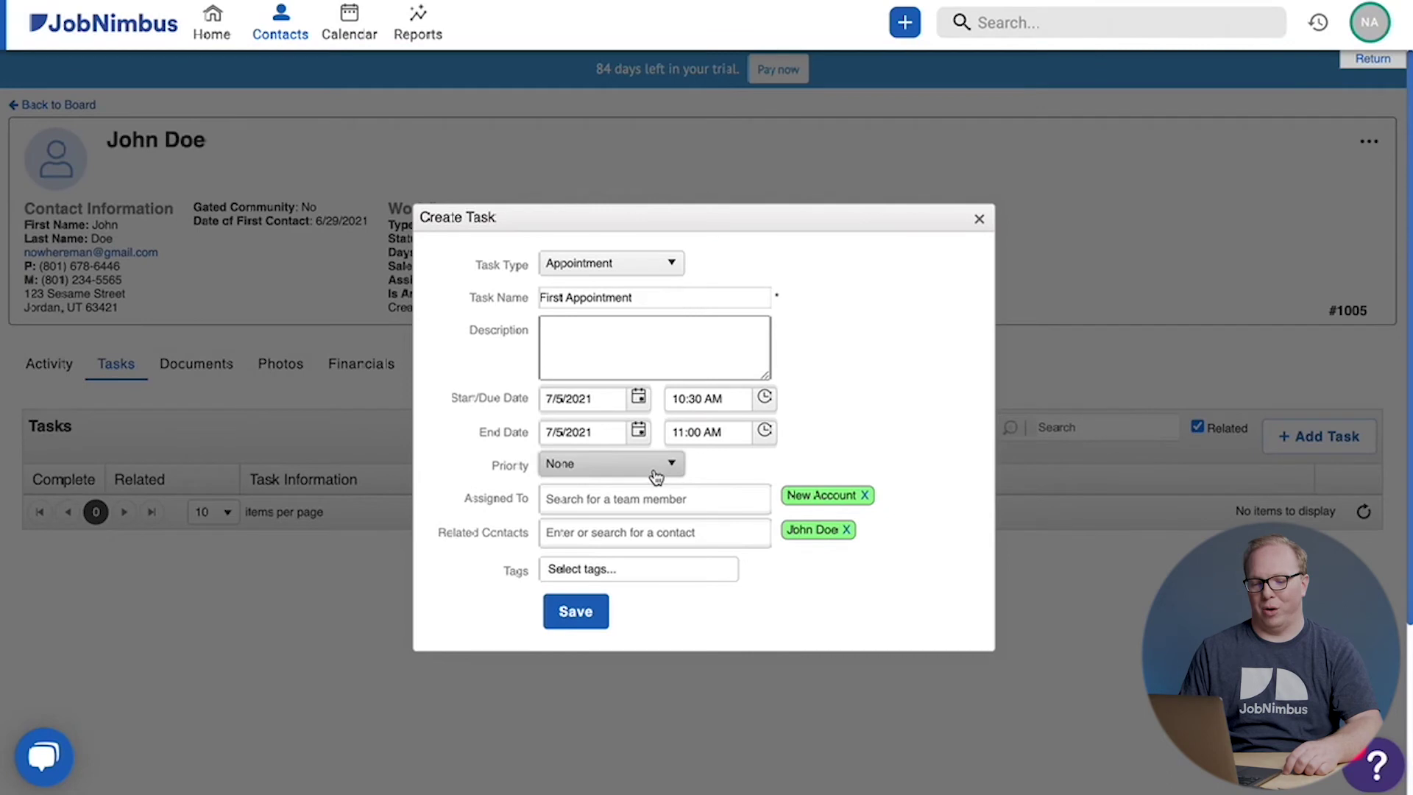
click(866, 496)
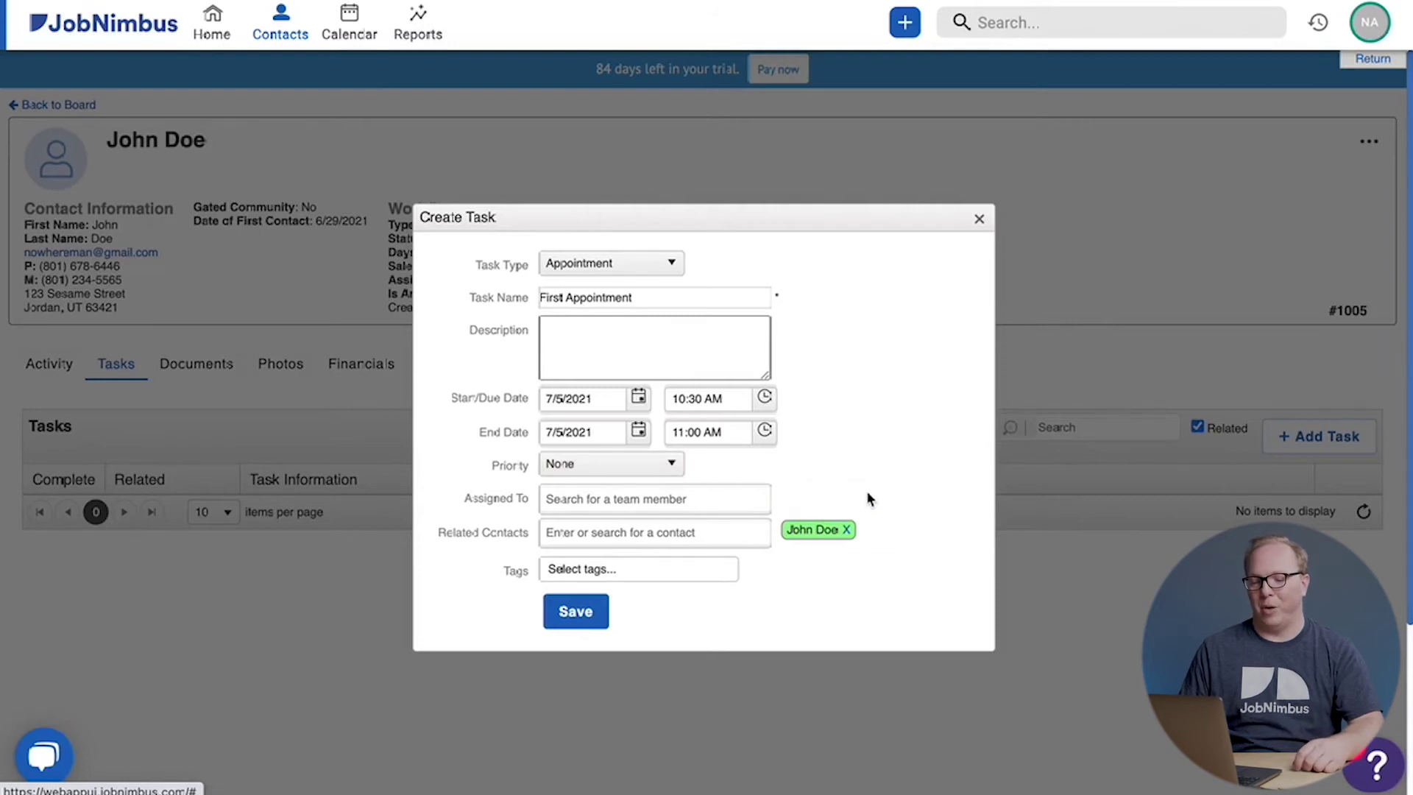
click(698, 498)
text(new)
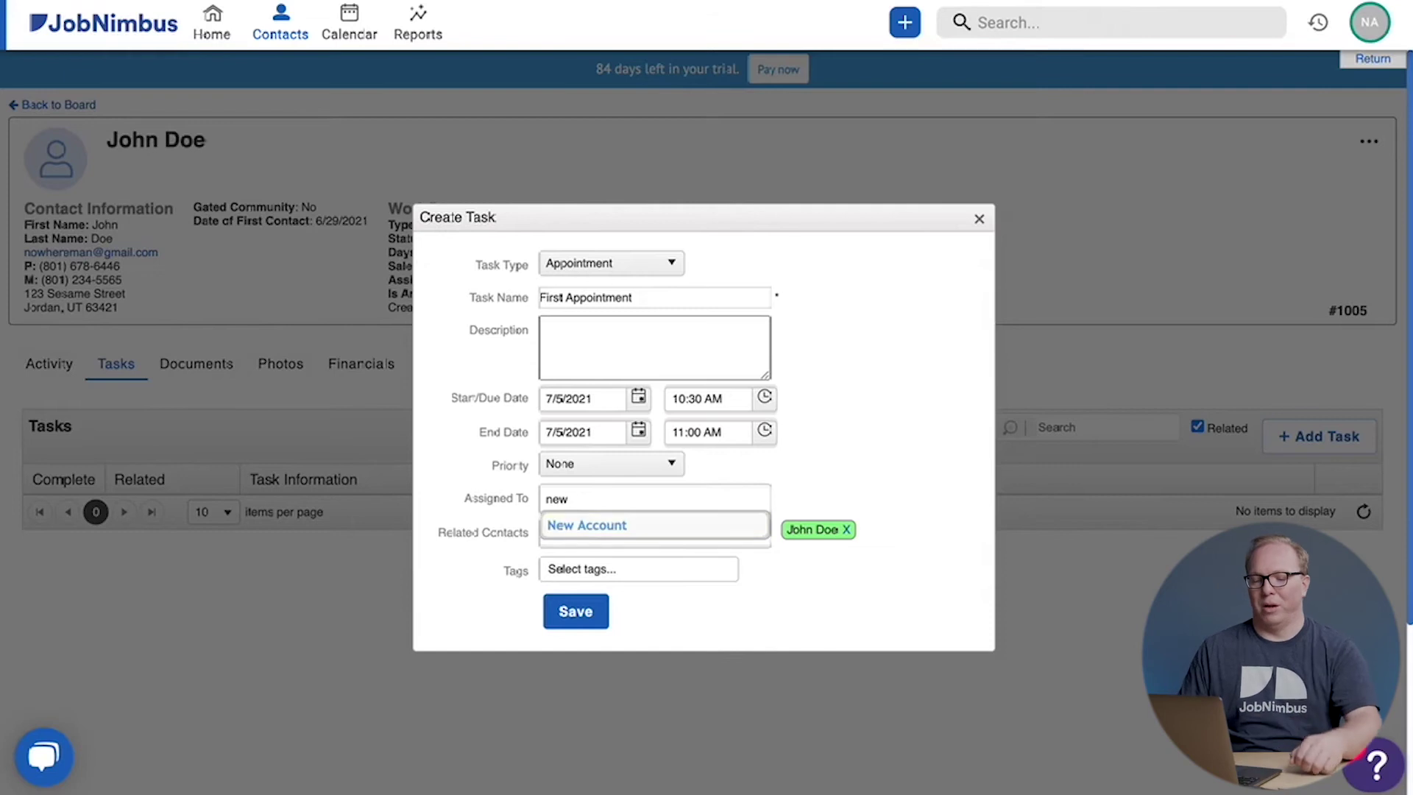
click(633, 529)
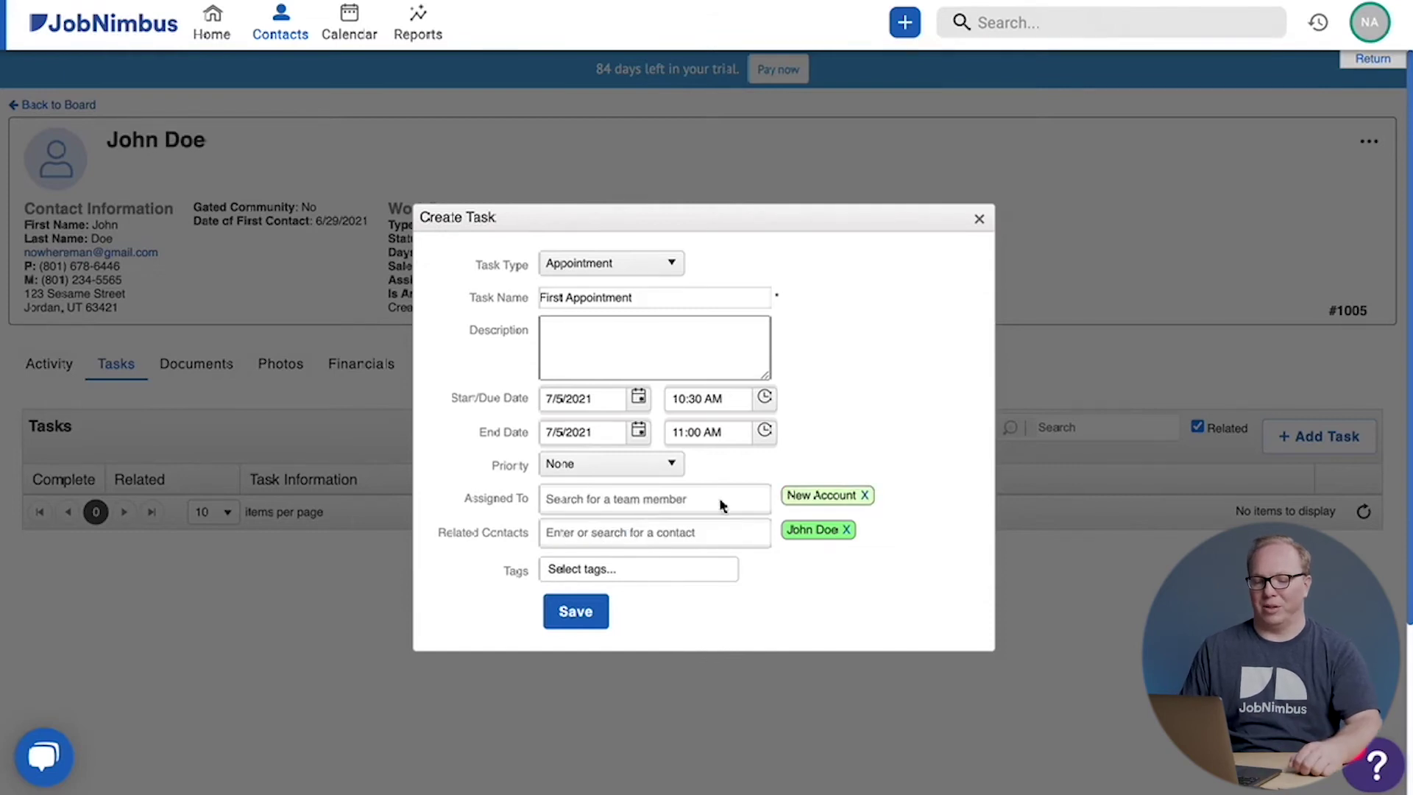
click(576, 612)
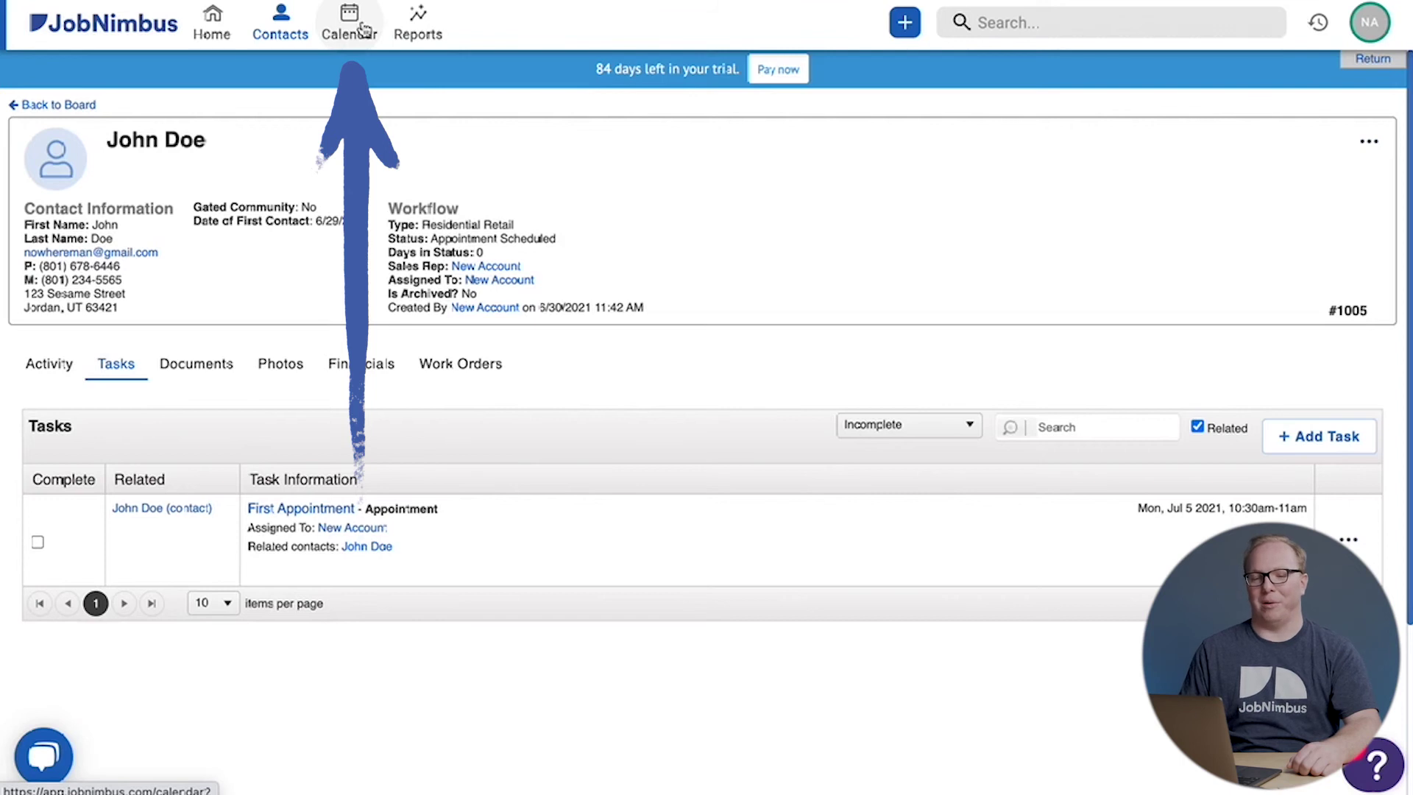
Step: Go to the Calendar to see First Appointment on Monday, July 5, 10:30–11:00 AM
click(355, 31)
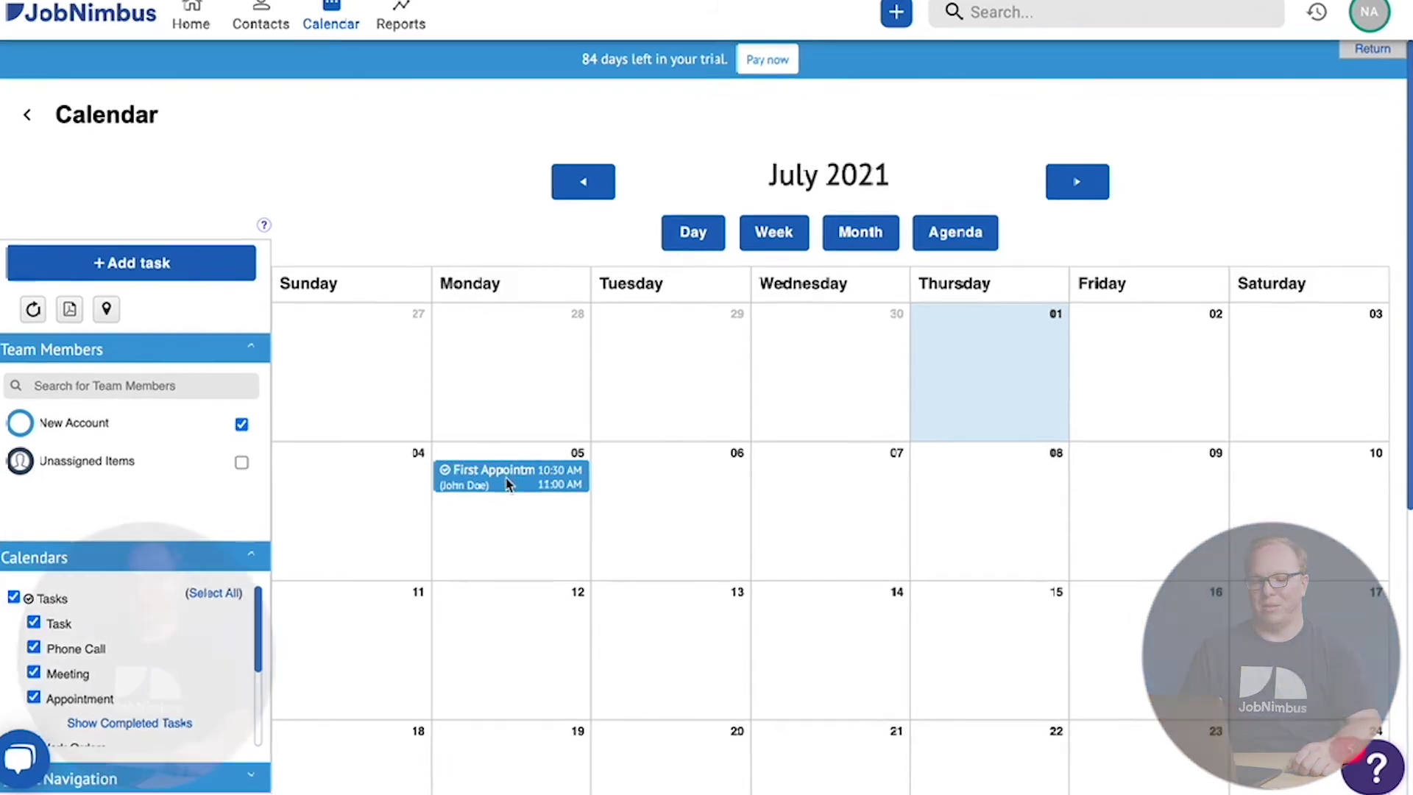
Step: Mark First Appointment complete from its calendar details and hide completed tasks
click(535, 486)
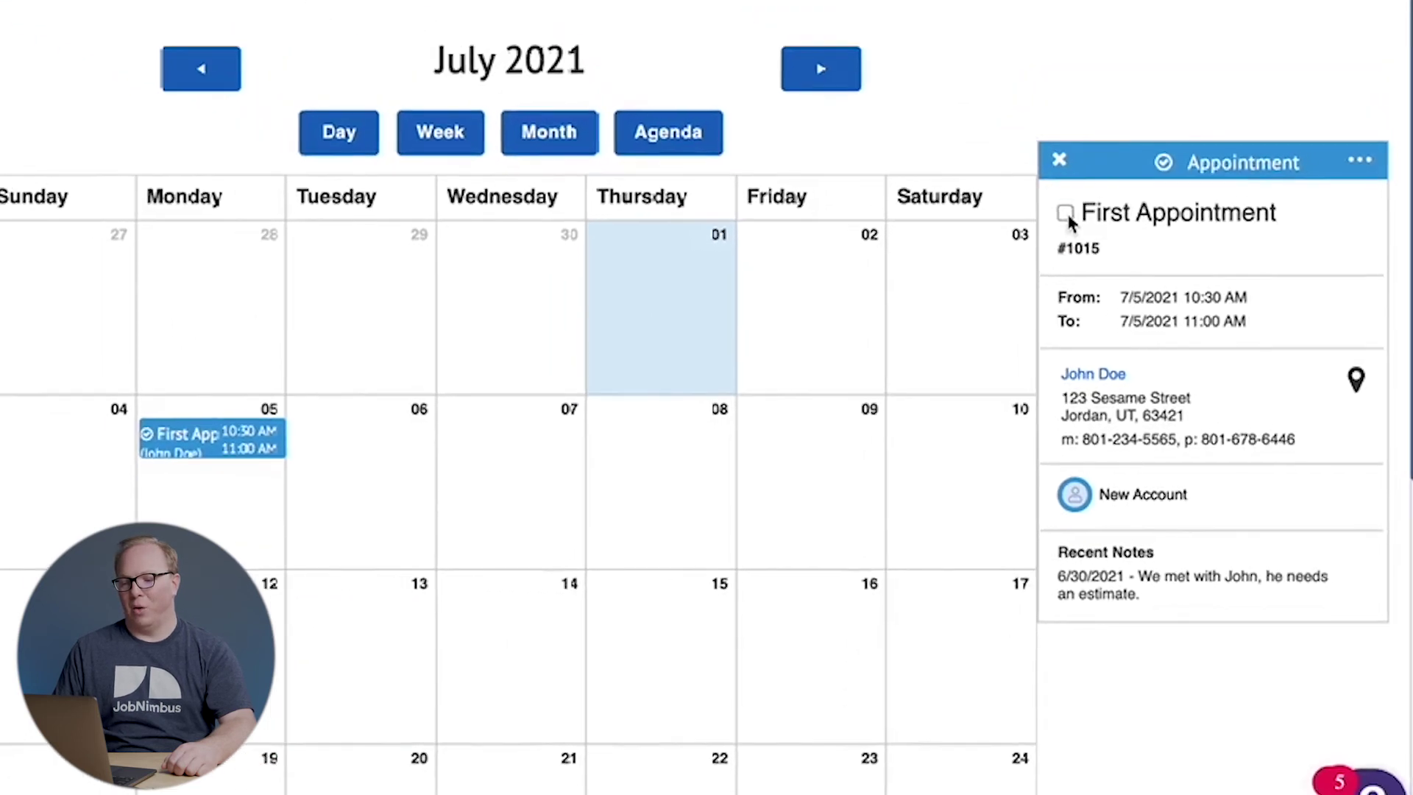
click(1065, 212)
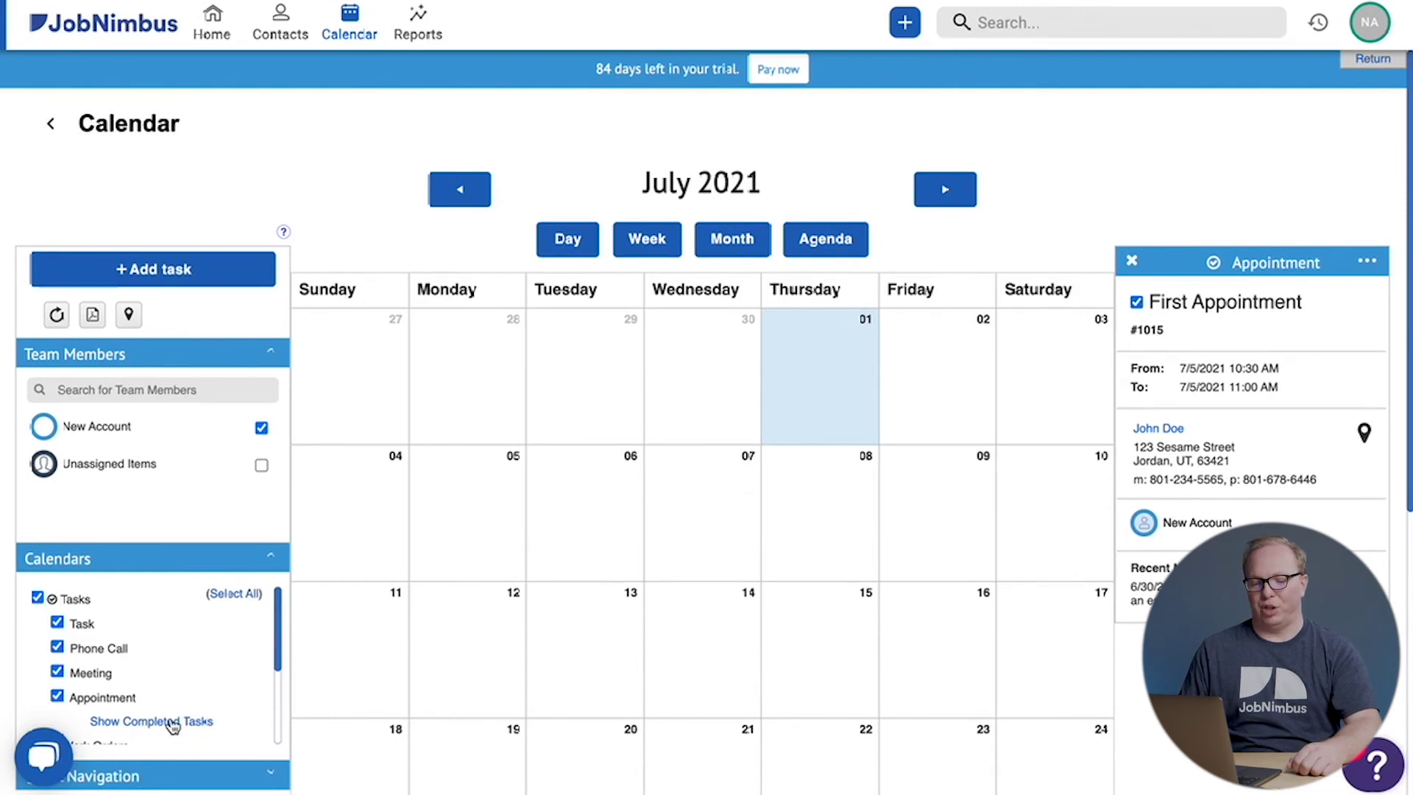
click(171, 722)
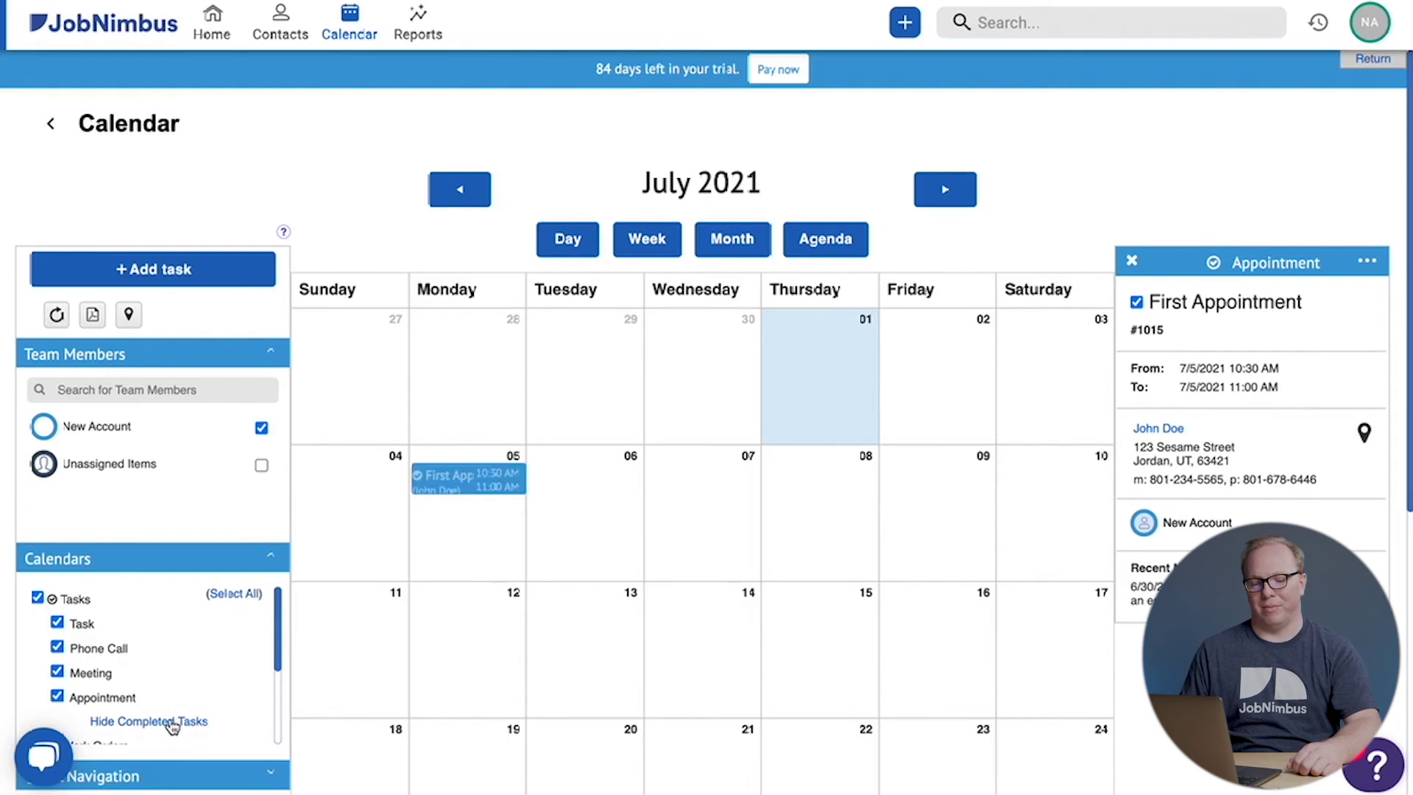
click(172, 722)
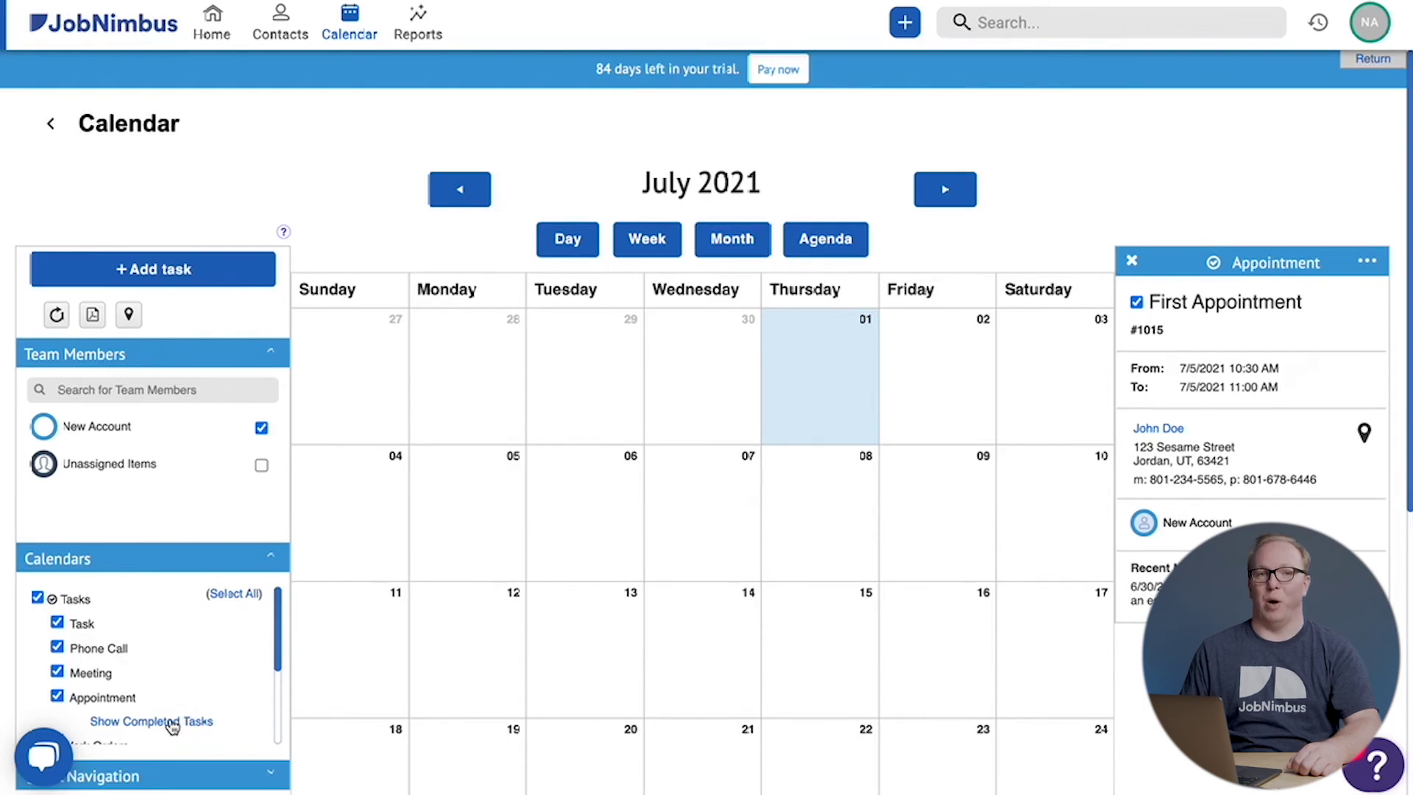